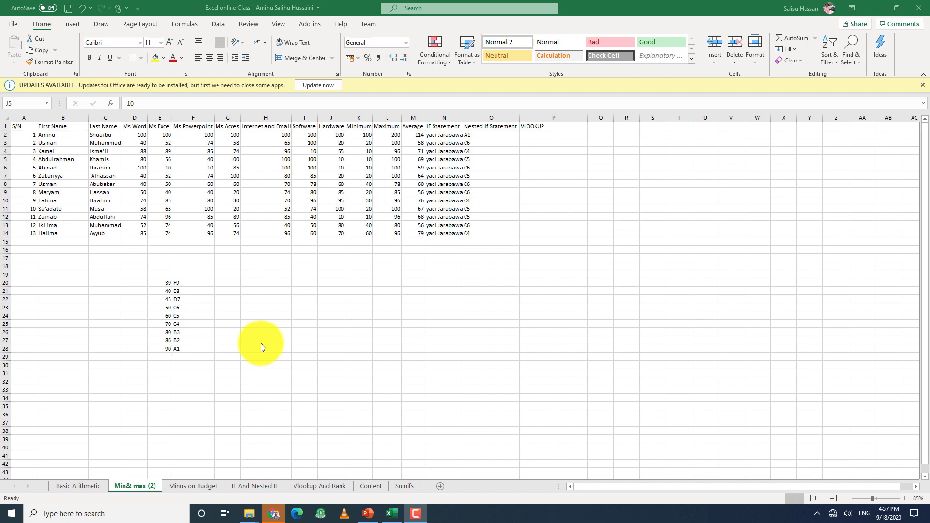
# Step: Name the score and grade table in E20:F28 GIDA
pyautogui.keyDown('ctrl'); pyautogui.scroll(3, 265, 334); pyautogui.keyUp('ctrl')
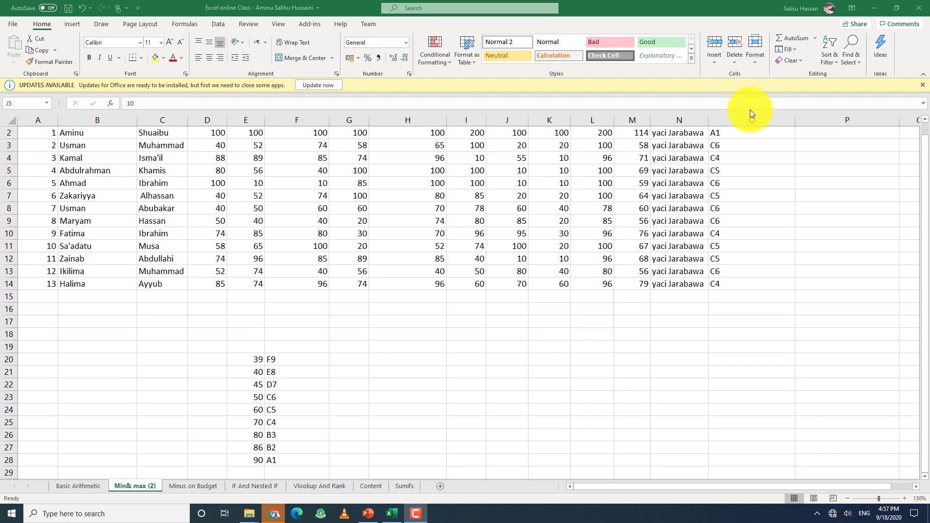
pyautogui.click(742, 134)
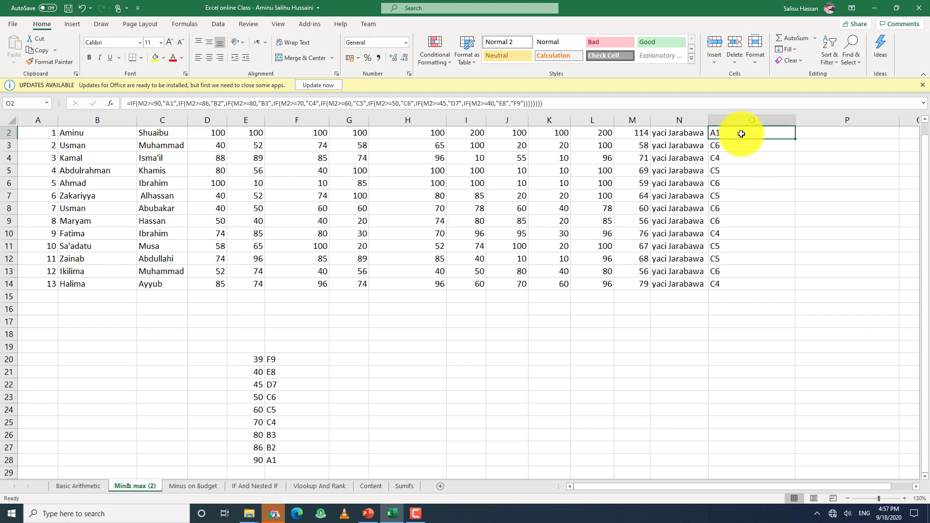
pyautogui.scroll(1, 688, 127)
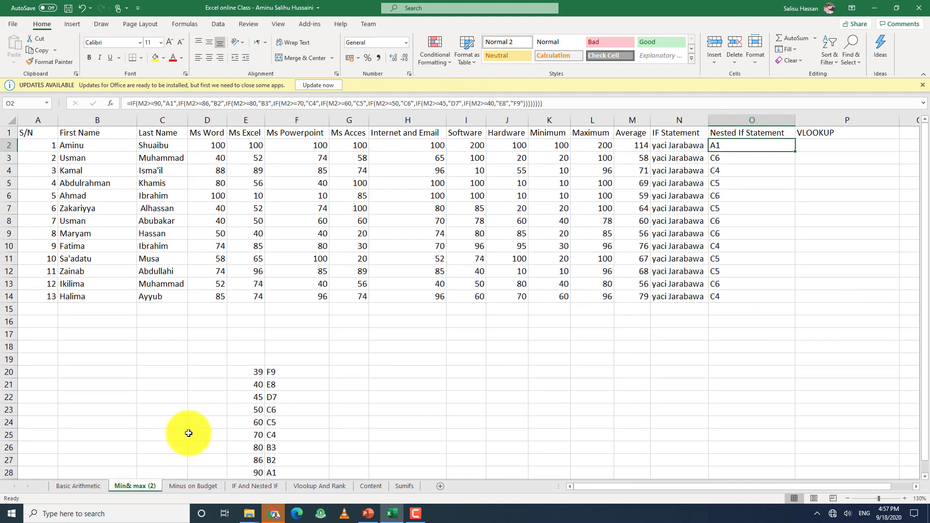
pyautogui.scroll(-1, 286, 333)
pyautogui.click(252, 332)
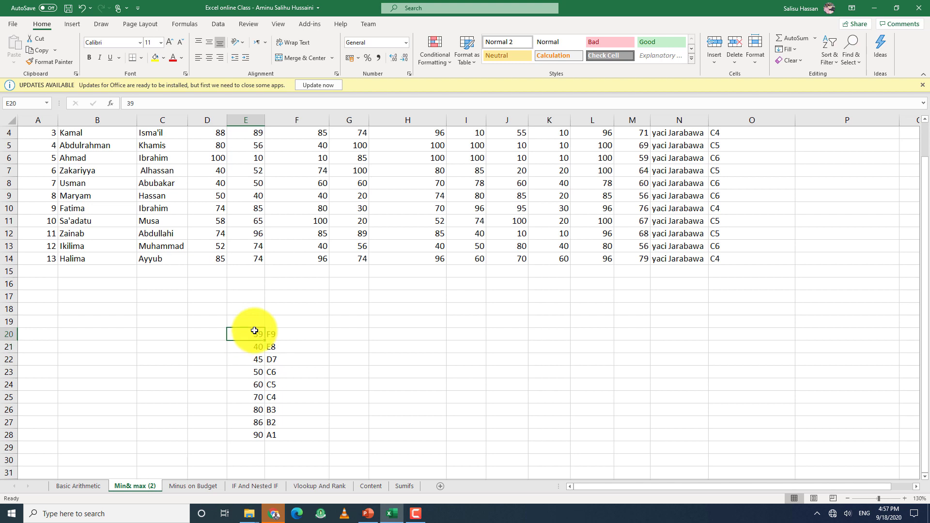
pyautogui.moveTo(254, 331); pyautogui.dragTo(287, 434)
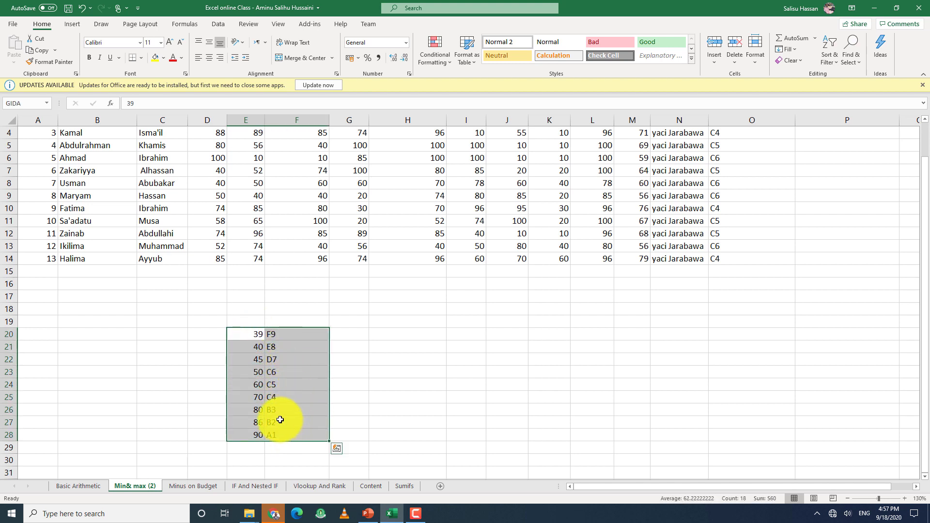
pyautogui.click(14, 103)
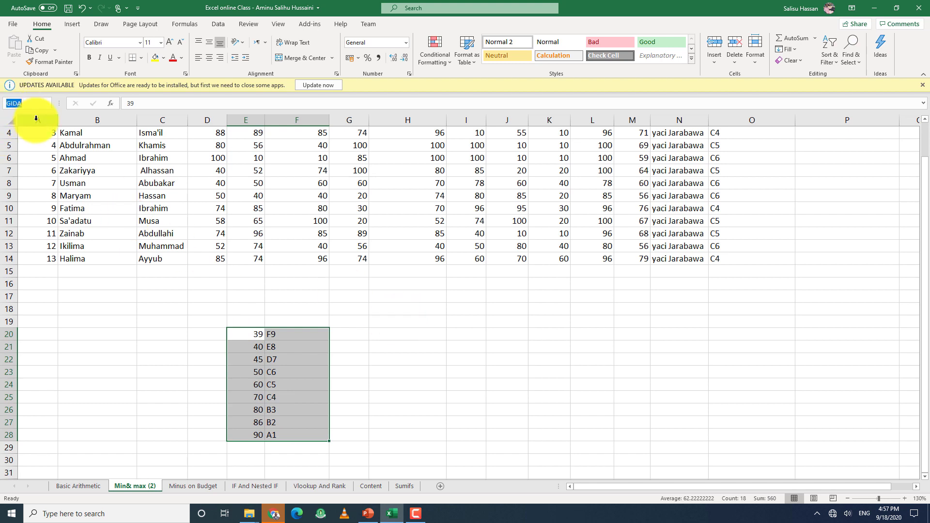
pyautogui.press('BackSpace')
pyautogui.press('Return')
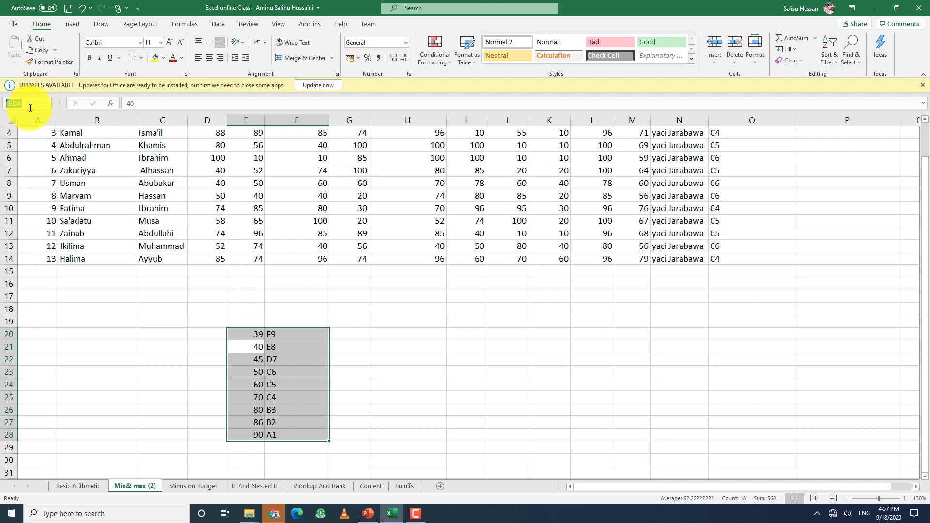
pyautogui.write('GIDA')
pyautogui.press('Return')
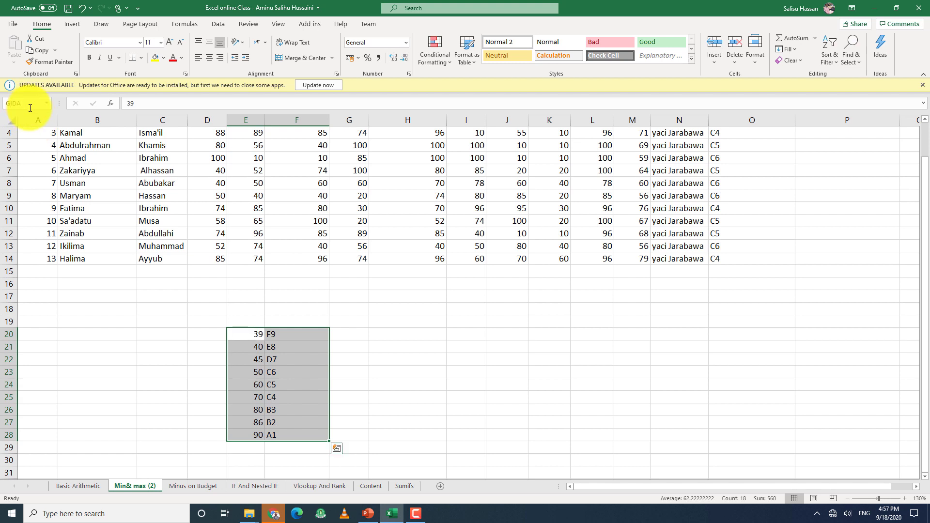
# Step: Examine the score thresholds and matching grades in the table E20:F28
pyautogui.click(230, 342)
pyautogui.moveTo(245, 333); pyautogui.dragTo(320, 438)
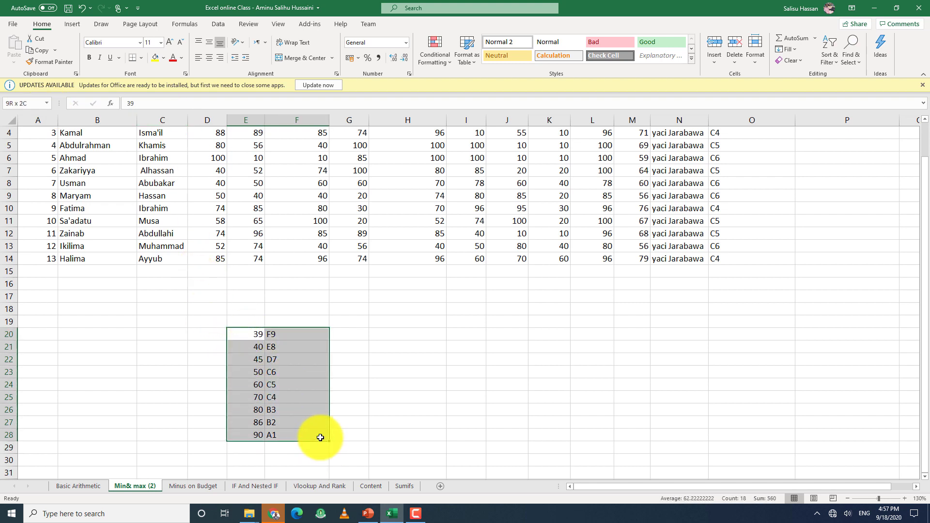
pyautogui.click(277, 383)
pyautogui.doubleClick(254, 334)
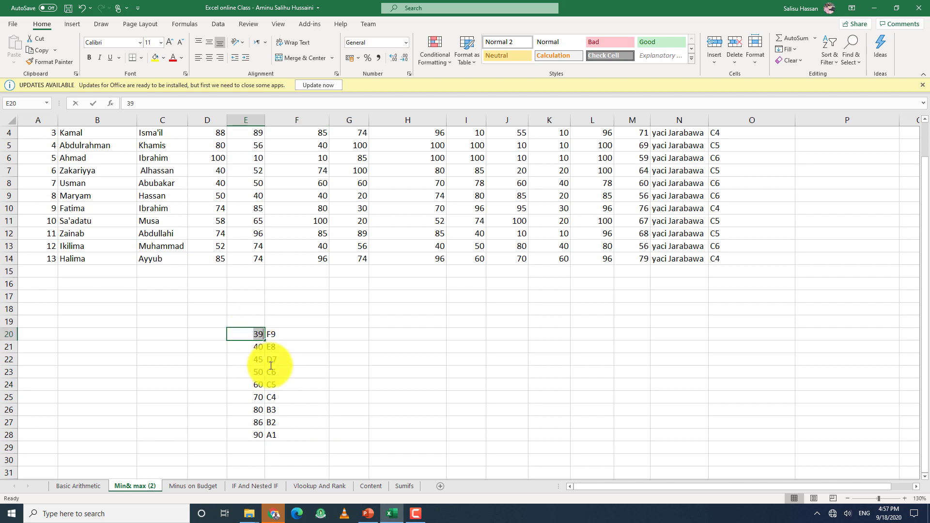
pyautogui.click(245, 307)
pyautogui.moveTo(245, 332); pyautogui.dragTo(271, 384)
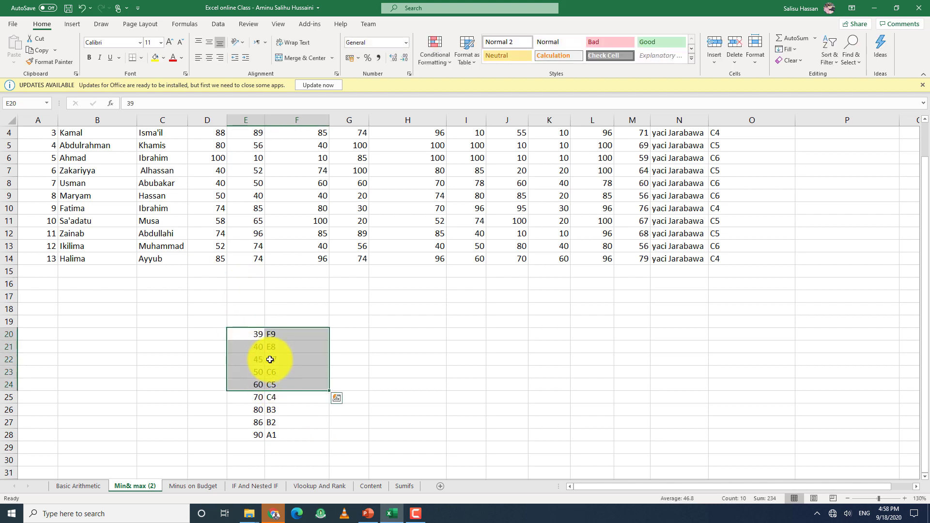
pyautogui.click(248, 332)
pyautogui.click(272, 333)
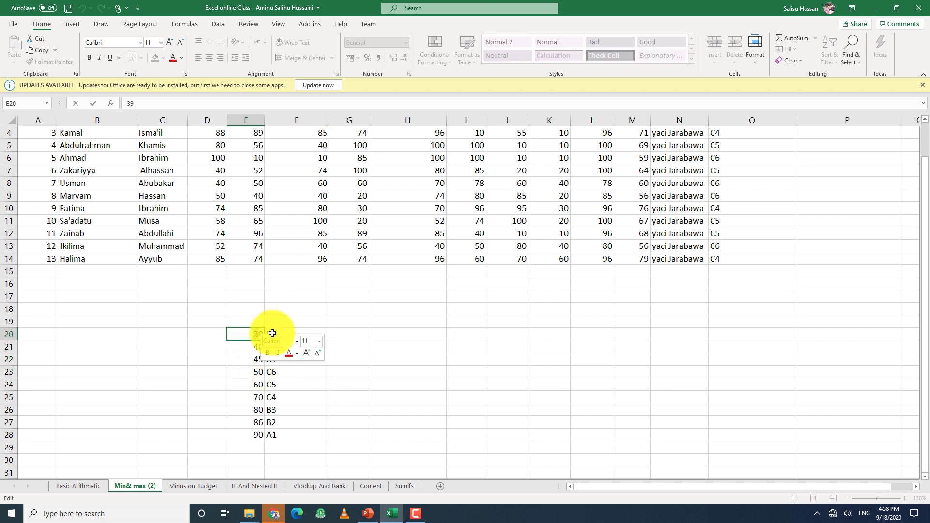
pyautogui.moveTo(275, 330); pyautogui.dragTo(249, 432)
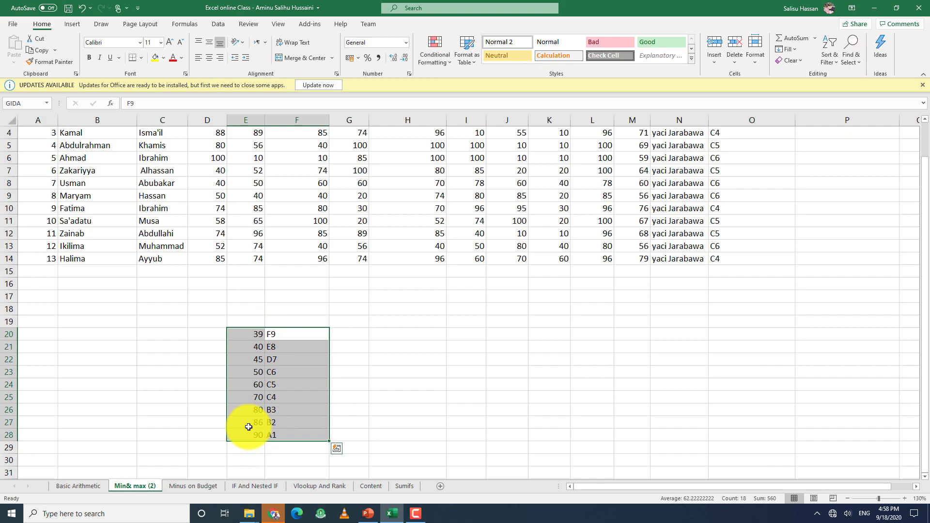
# Step: Start a VLOOKUP formula in P2 under the VLOOKUP heading, with the average in M2 as the lookup value
pyautogui.scroll(1, 250, 426)
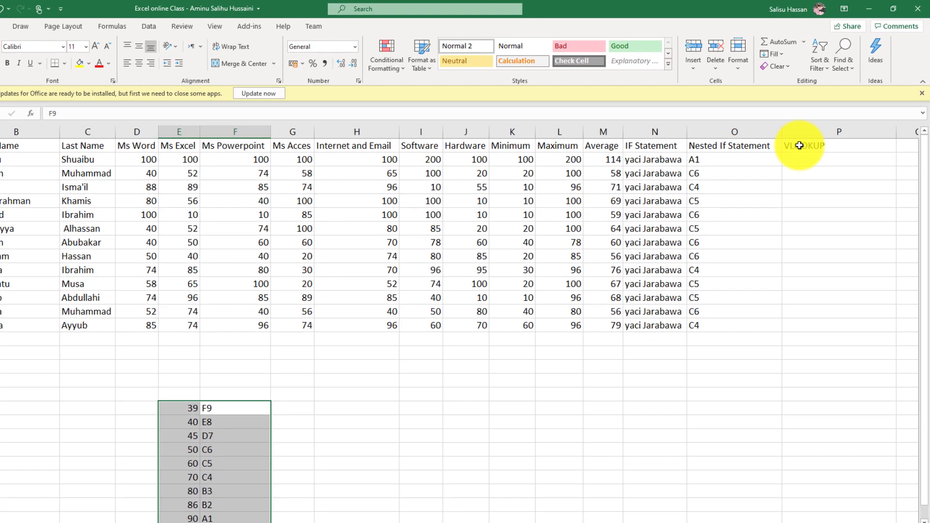
pyautogui.click(810, 143)
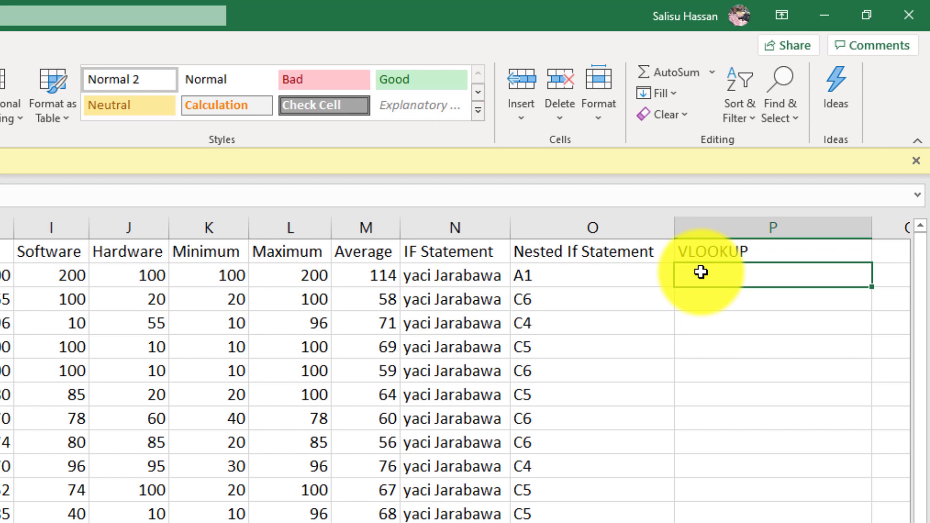
pyautogui.write('=V')
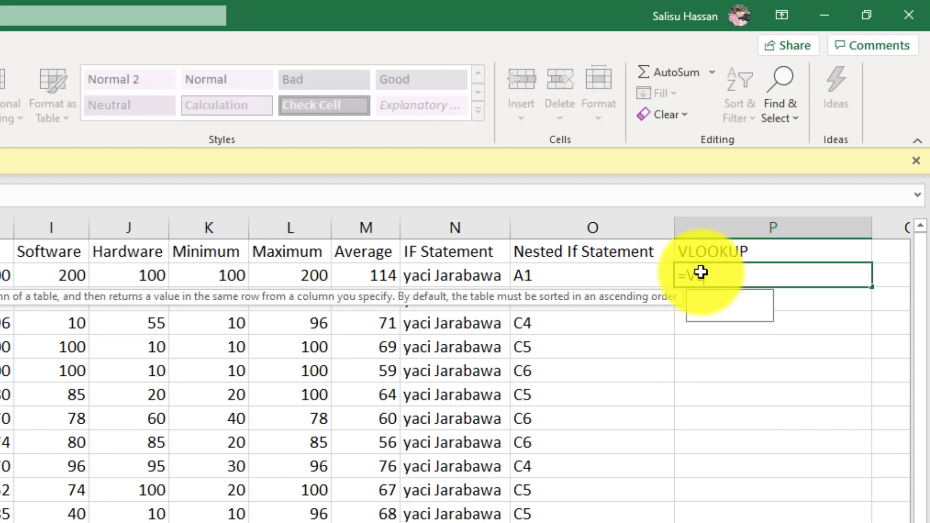
pyautogui.write('LO')
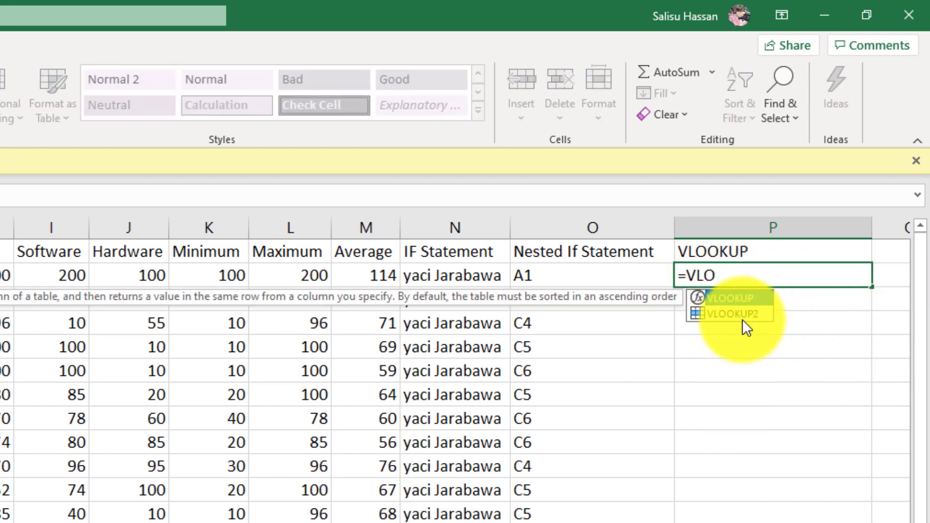
pyautogui.doubleClick(742, 299)
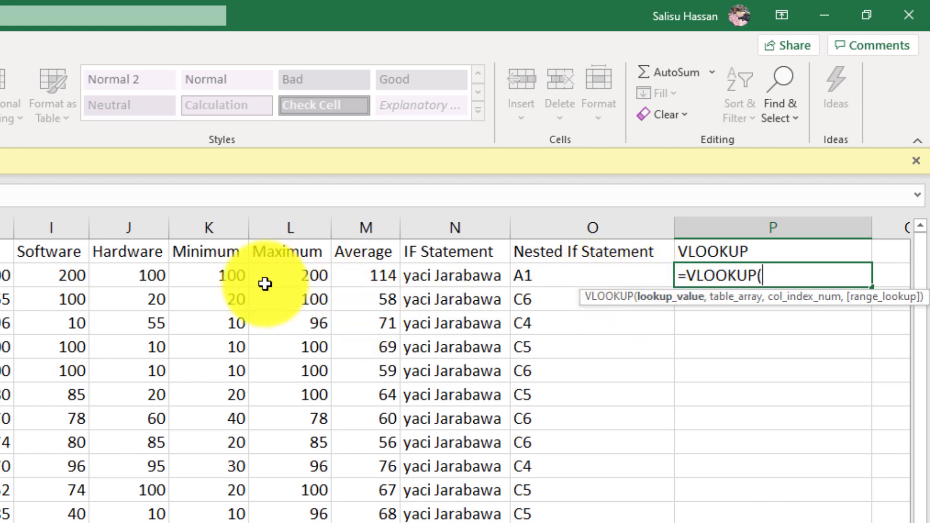
pyautogui.click(356, 272)
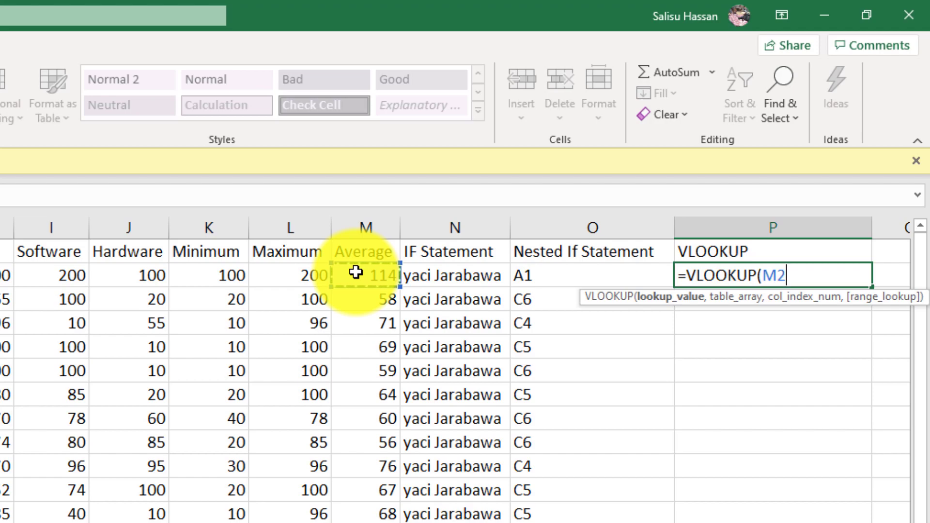
pyautogui.write(',')
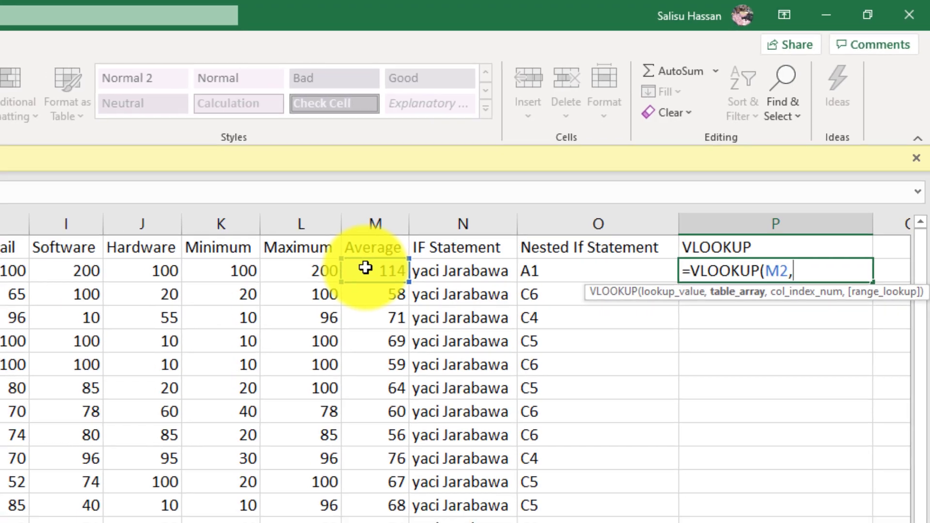
# Step: Complete the P2 formula with table array GIDA, column index 2 and TRUE for approximate match, and fill it down to P14
pyautogui.write('GI')
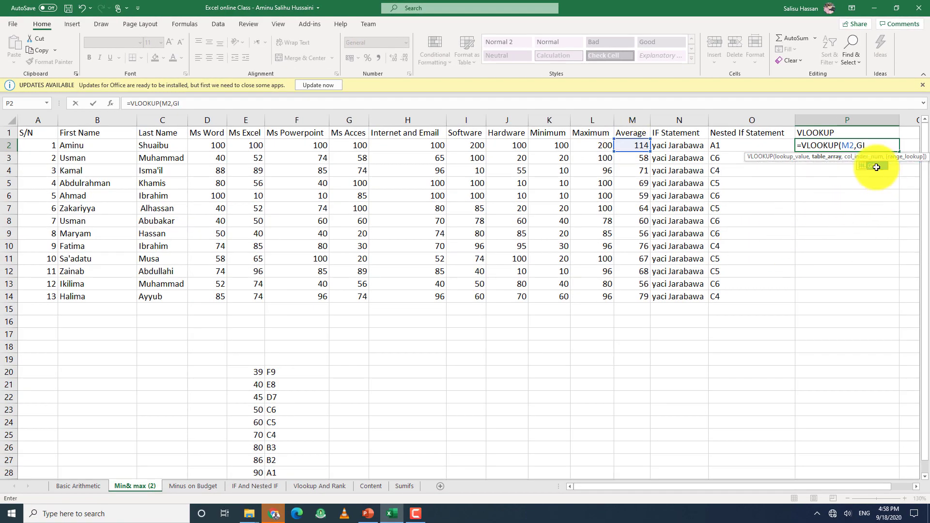
pyautogui.doubleClick(873, 163)
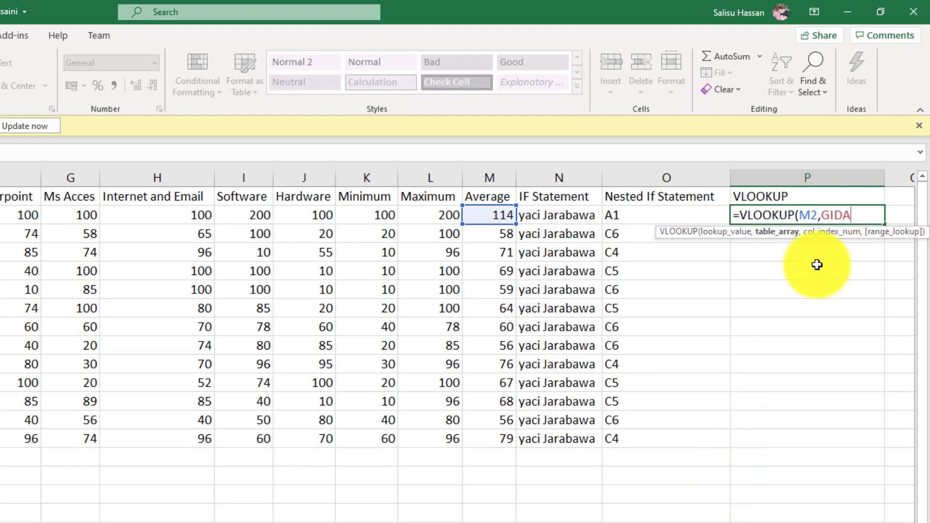
pyautogui.write(',')
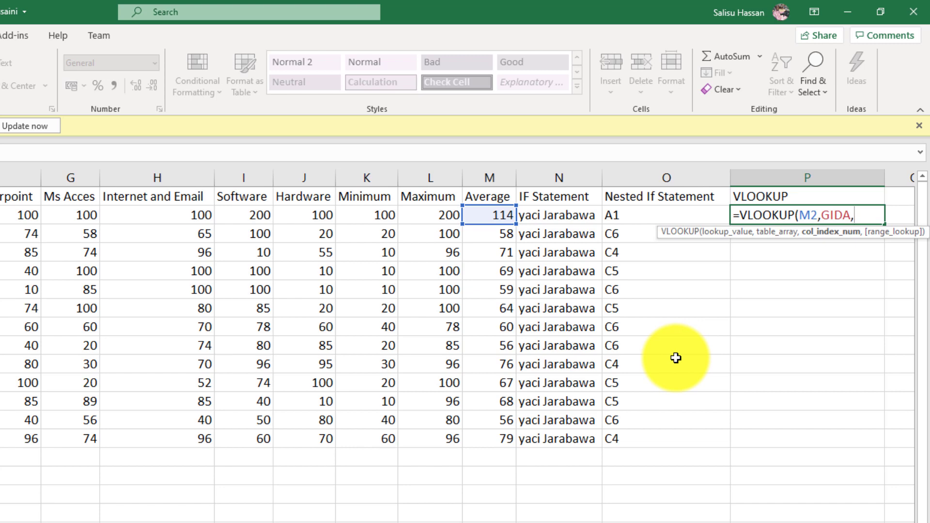
pyautogui.write('2,')
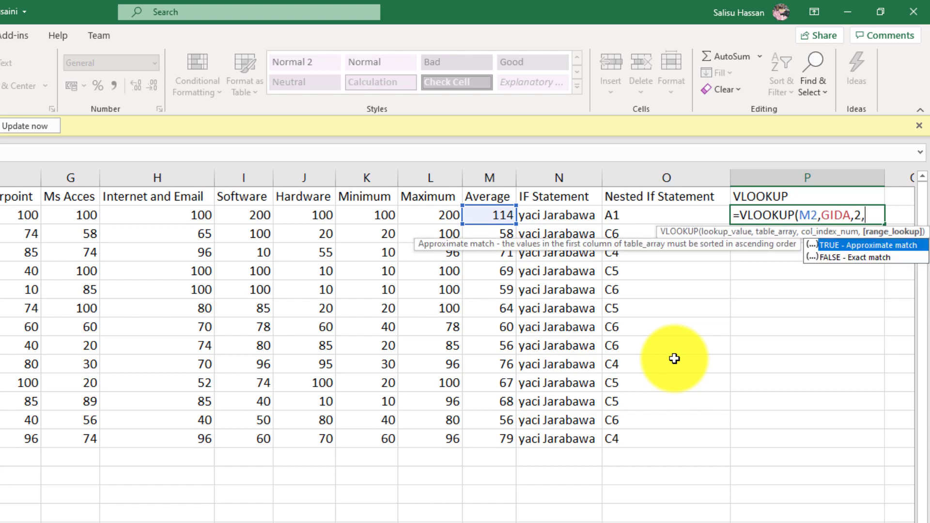
pyautogui.doubleClick(865, 248)
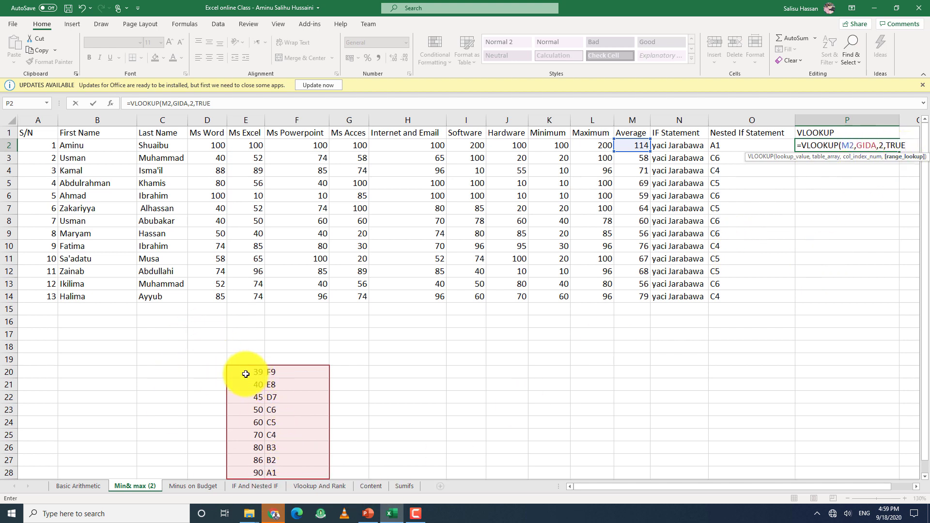
pyautogui.press('Return')
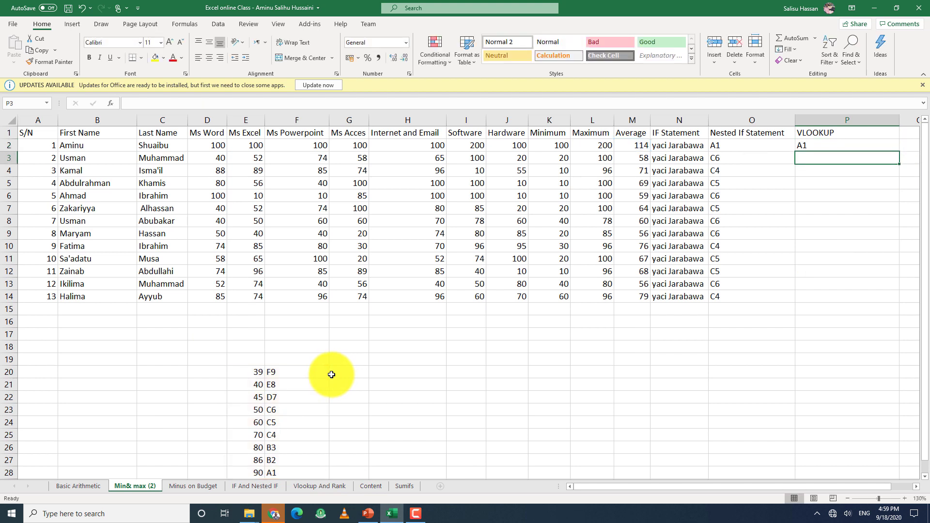
pyautogui.click(835, 146)
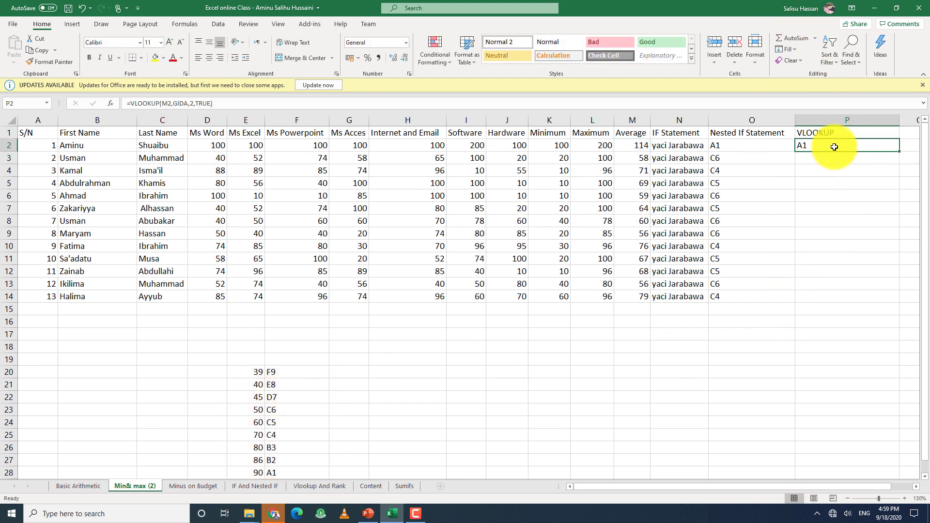
pyautogui.doubleClick(899, 151)
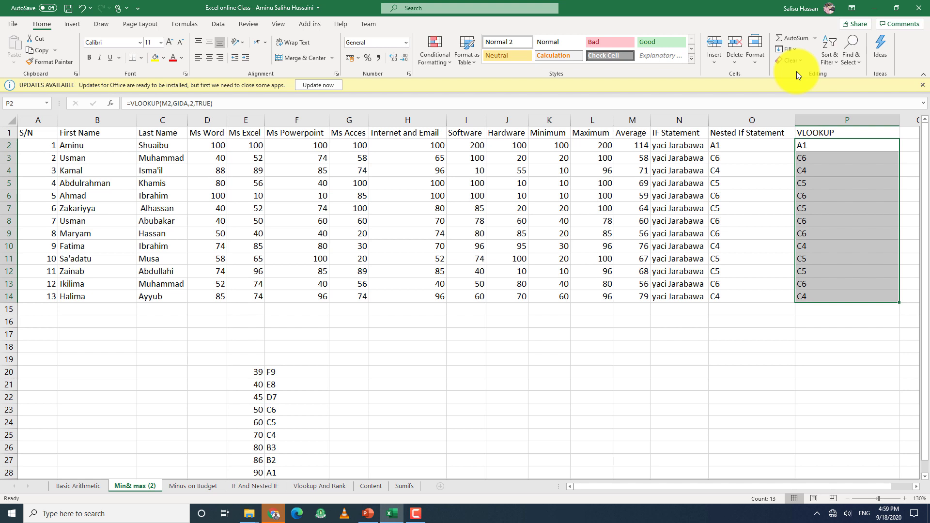
# Step: Set the Hardware score in J6 to 40
pyautogui.click(503, 198)
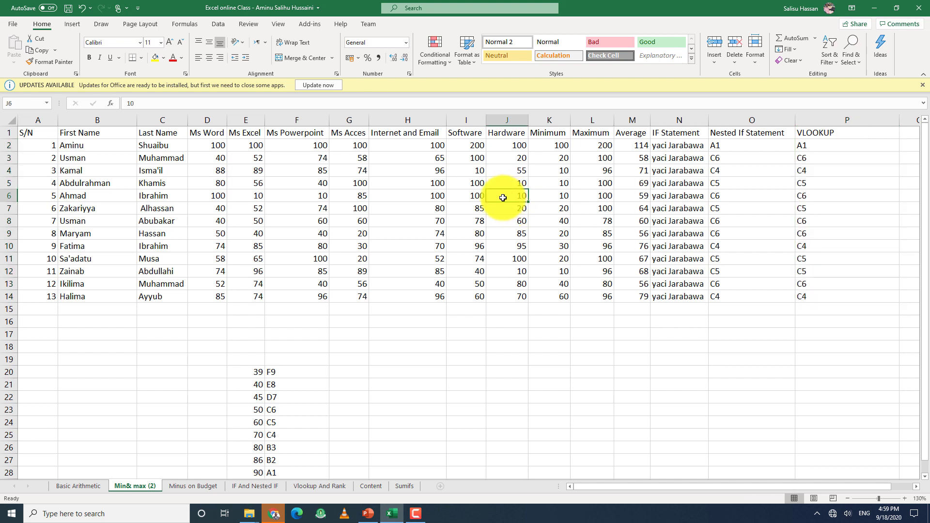
pyautogui.write('40')
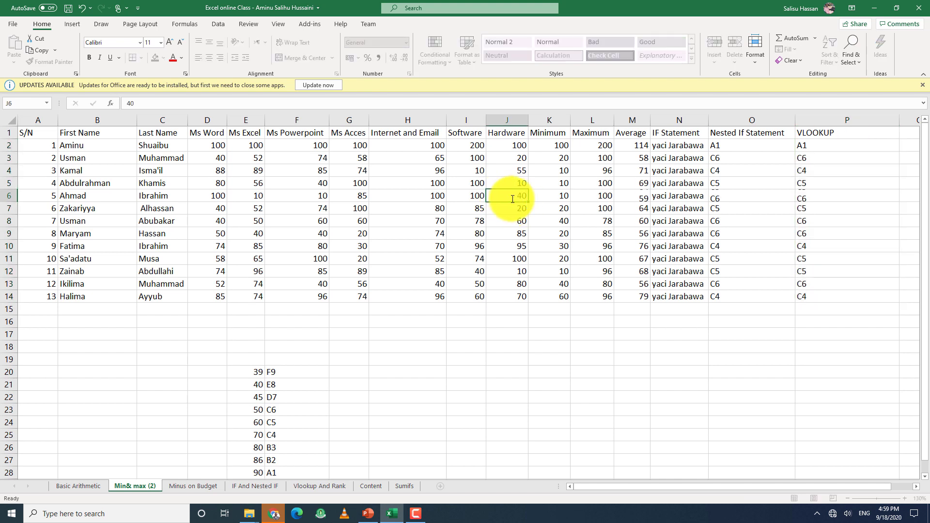
pyautogui.press('Return')
pyautogui.click(564, 204)
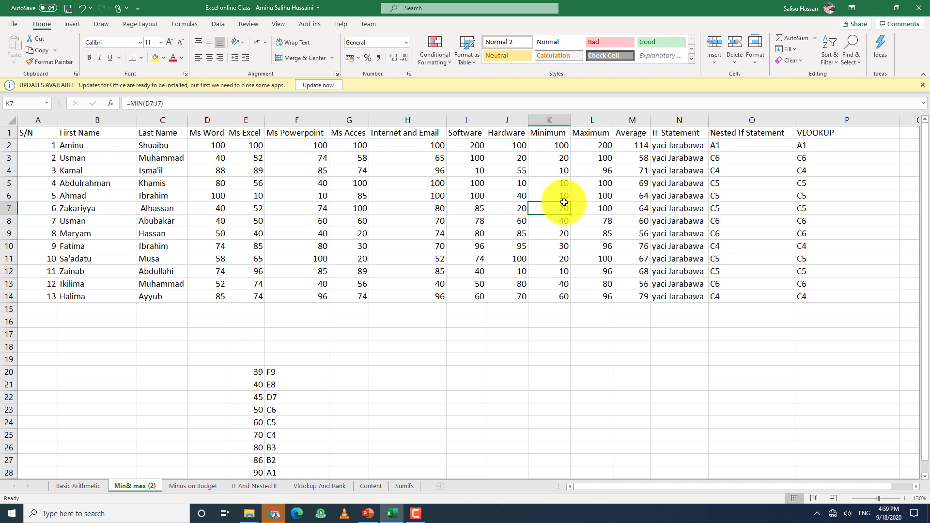
# Step: Set the Ms Acces, Ms Excel and Ms Word scores in row 8 (G8, E8 and D8) to 100 each
pyautogui.click(351, 219)
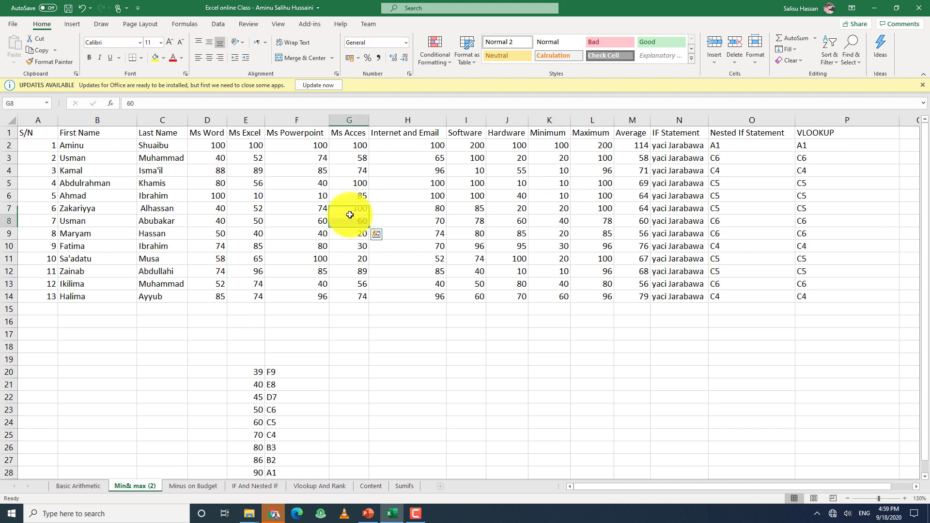
pyautogui.write('100')
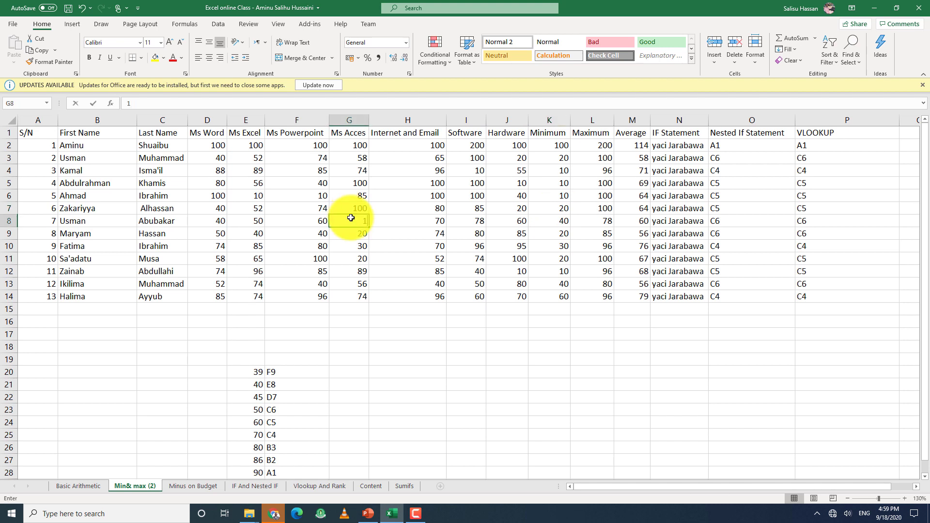
pyautogui.click(252, 219)
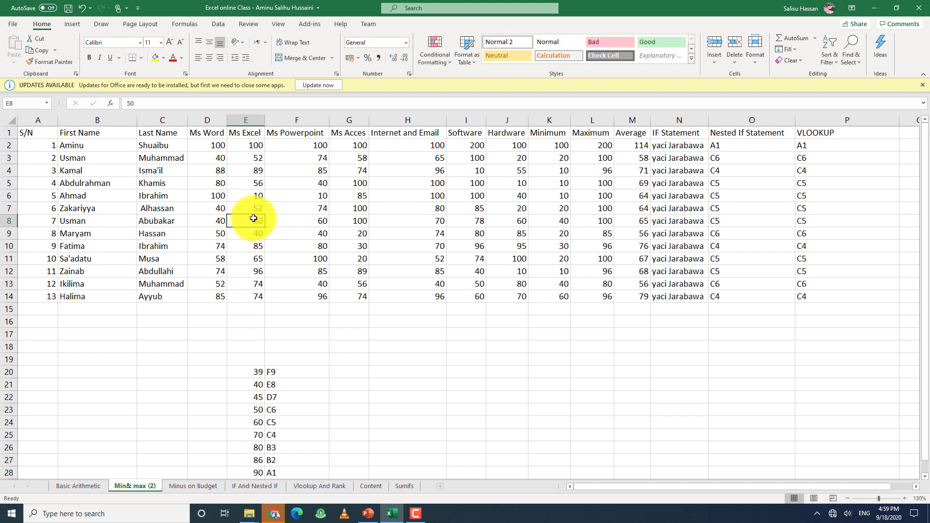
pyautogui.write('100')
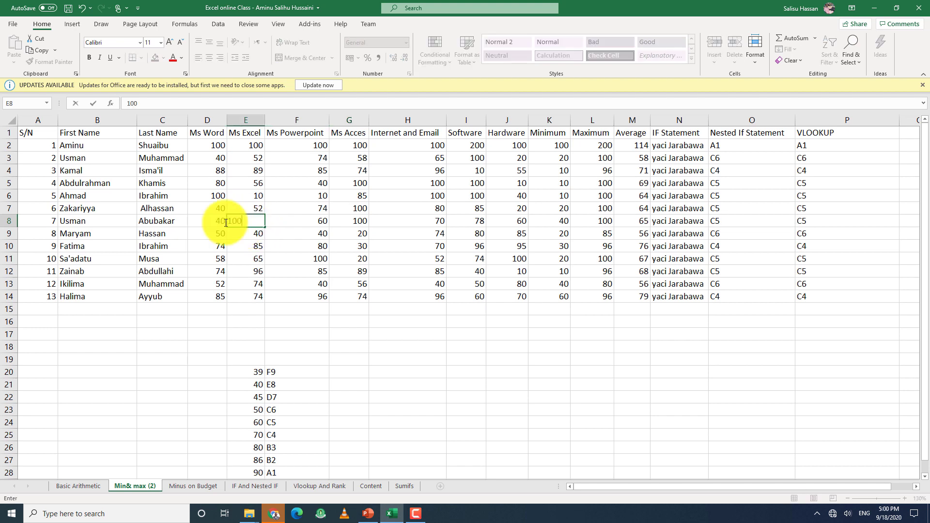
pyautogui.click(195, 218)
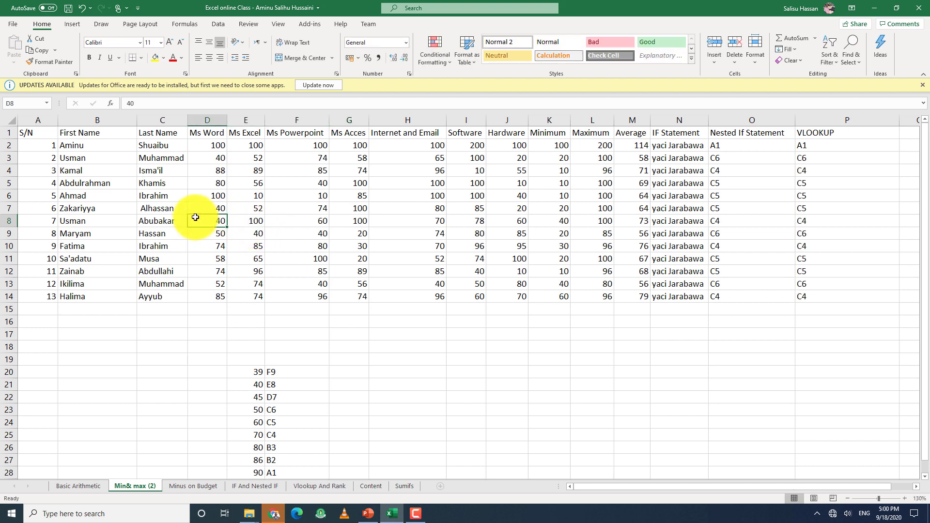
pyautogui.write('100')
pyautogui.click(215, 236)
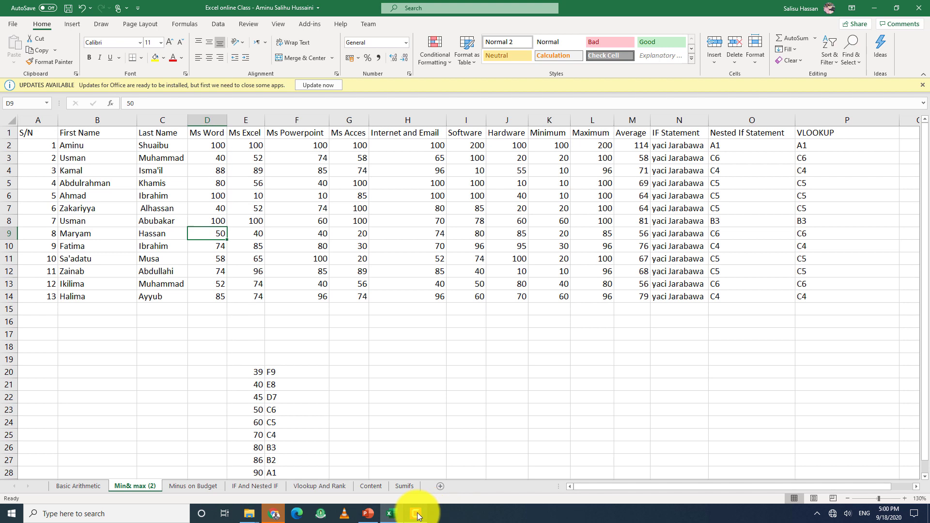
pyautogui.moveTo(417, 516)
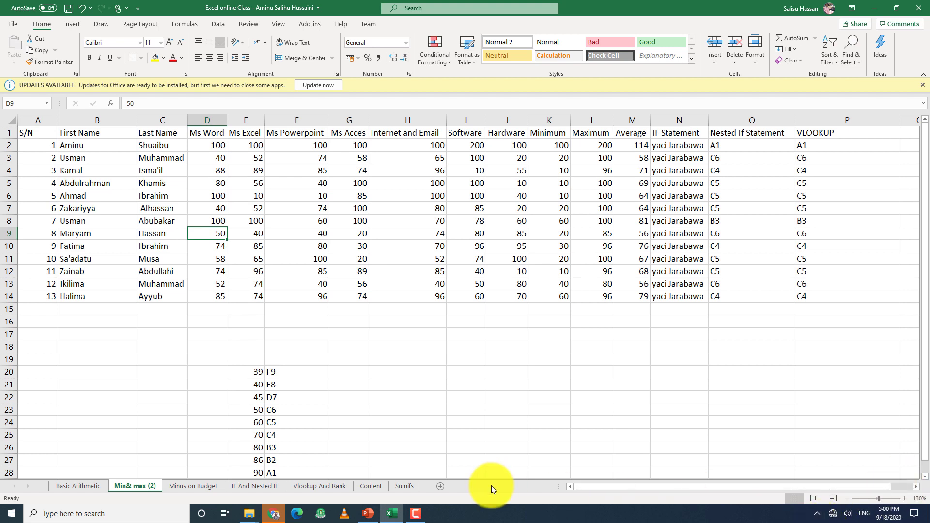
pyautogui.click(417, 514)
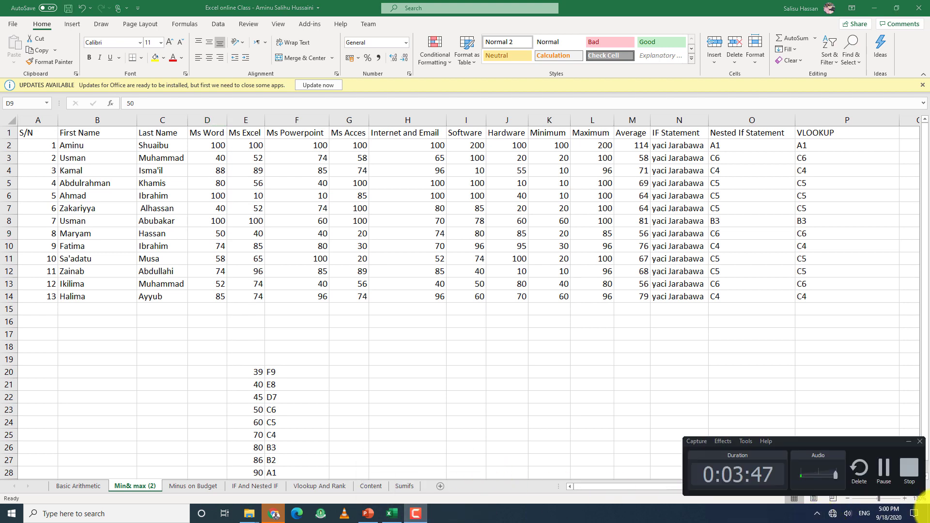